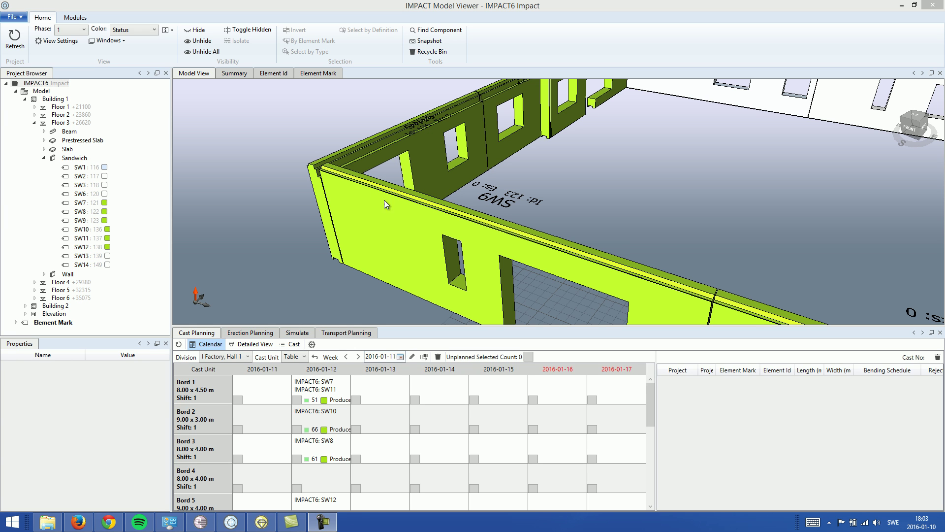
- Select sandwich wall SW9 (definition SW42) and read its 2368 SEK cost and 11.1 h time
left_click(392, 214)
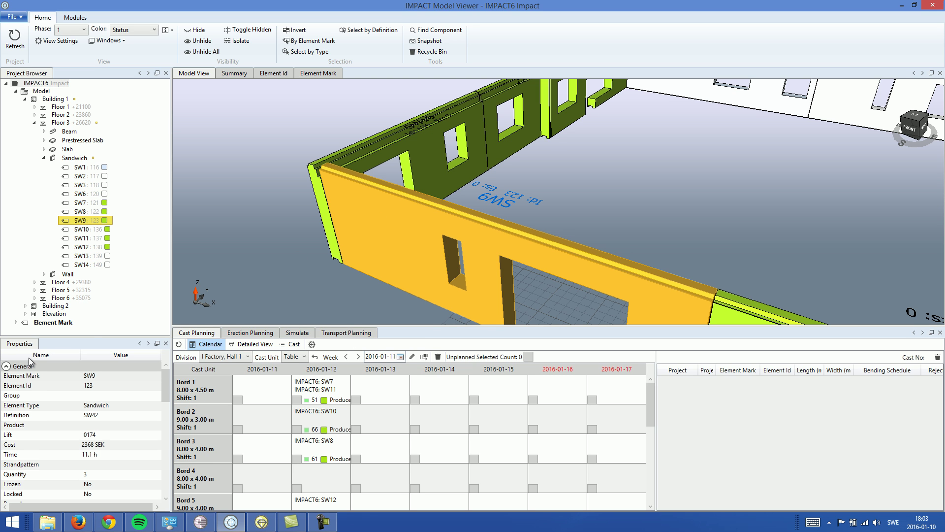
left_click(22, 448)
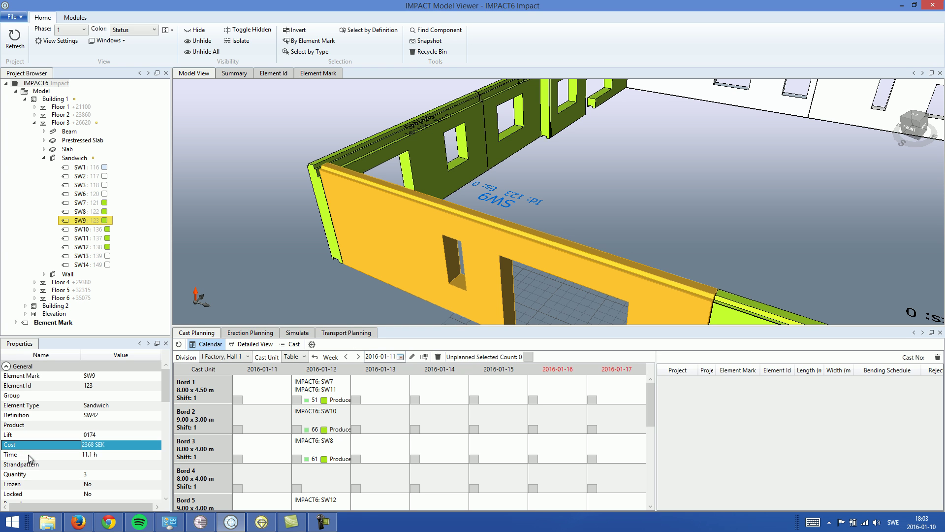
left_click(29, 454)
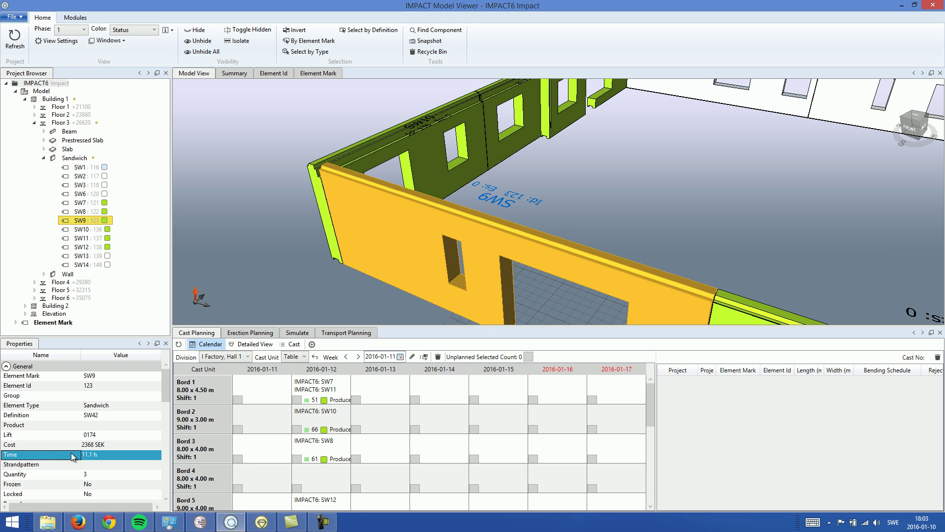
- In Cost Estimation, check the Total row (395 elements, 3568.1 h, 911367 $) and expand IMPACT6
left_click(263, 524)
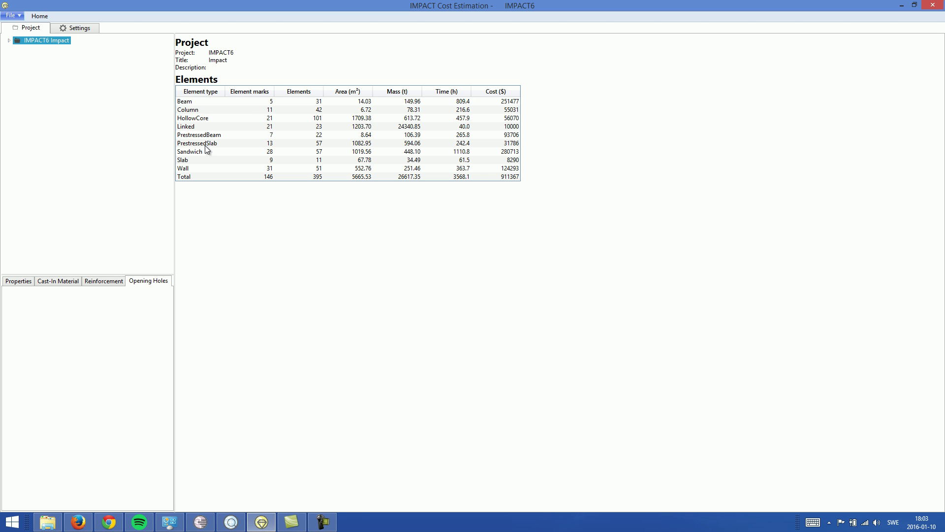
left_click(215, 179)
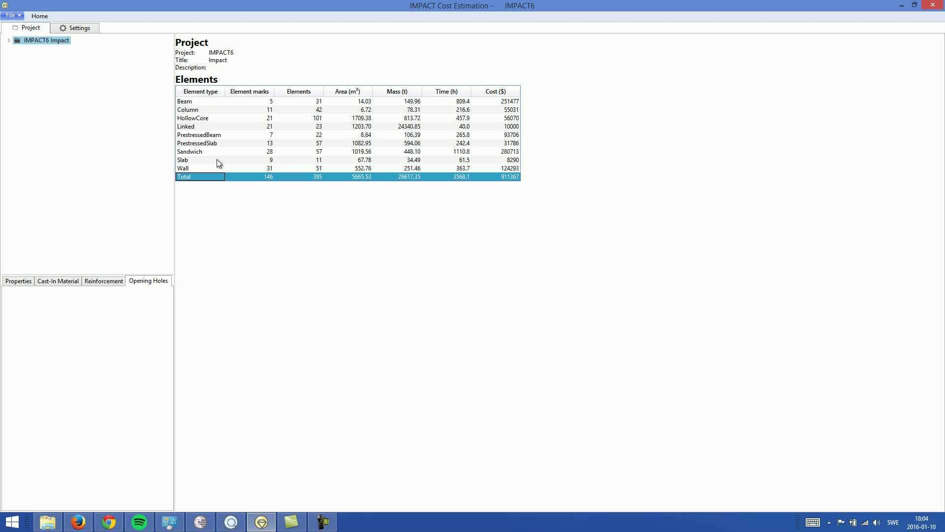
left_click(10, 41)
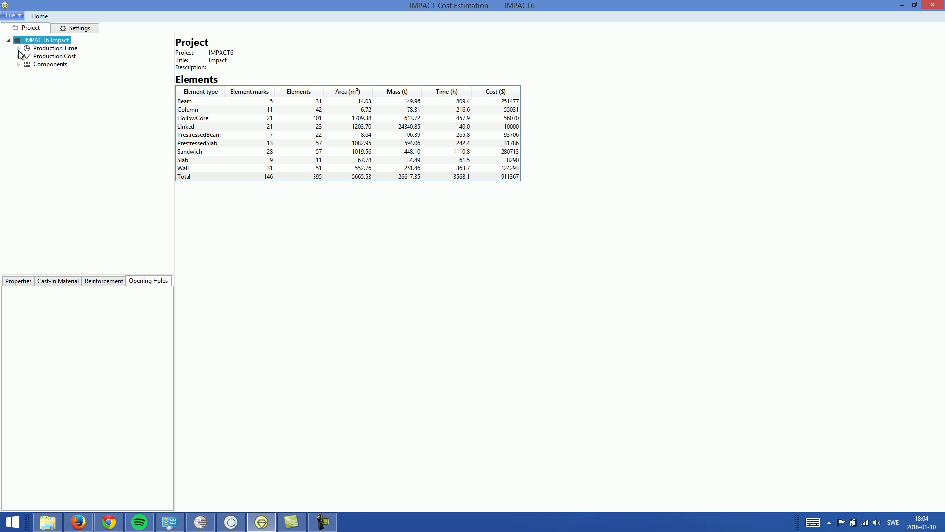
- Expand Production Time, briefly peek at Production Cost, and show the Wall time data for WP1–WP31
left_click(18, 49)
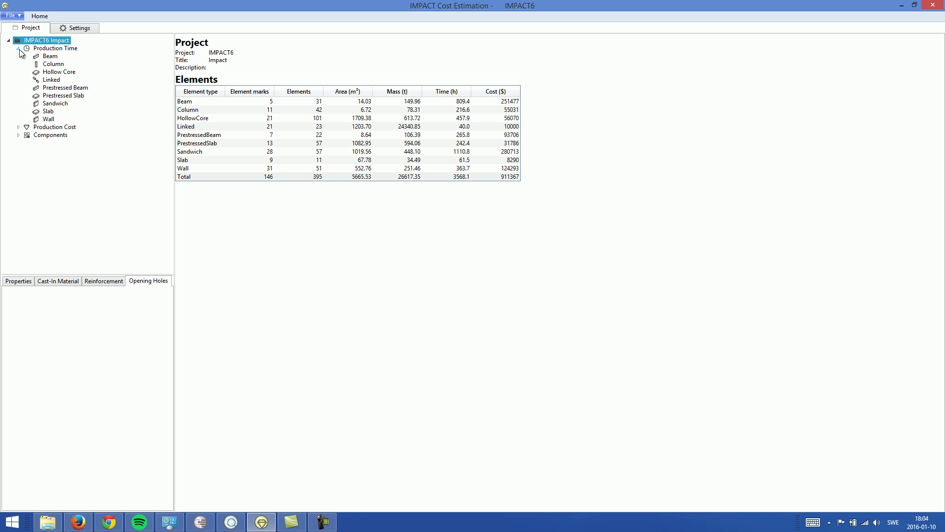
left_click(18, 127)
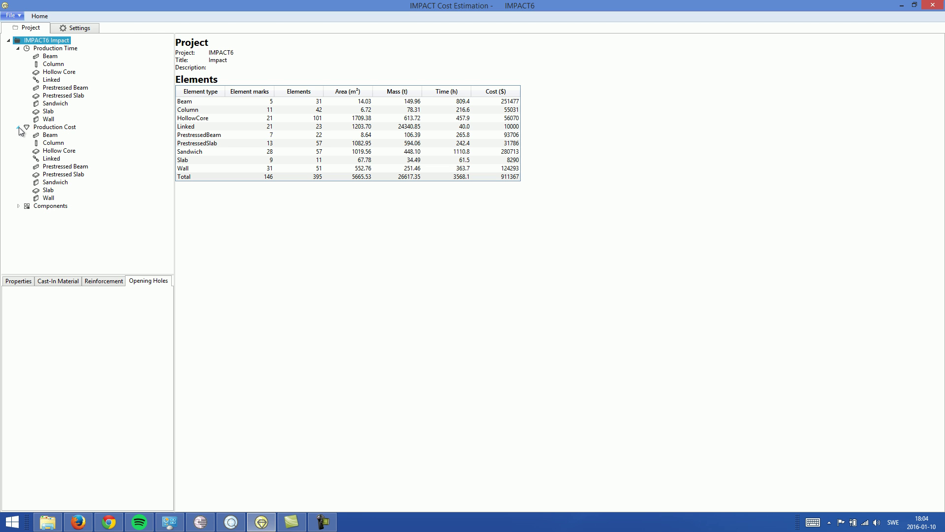
left_click(18, 127)
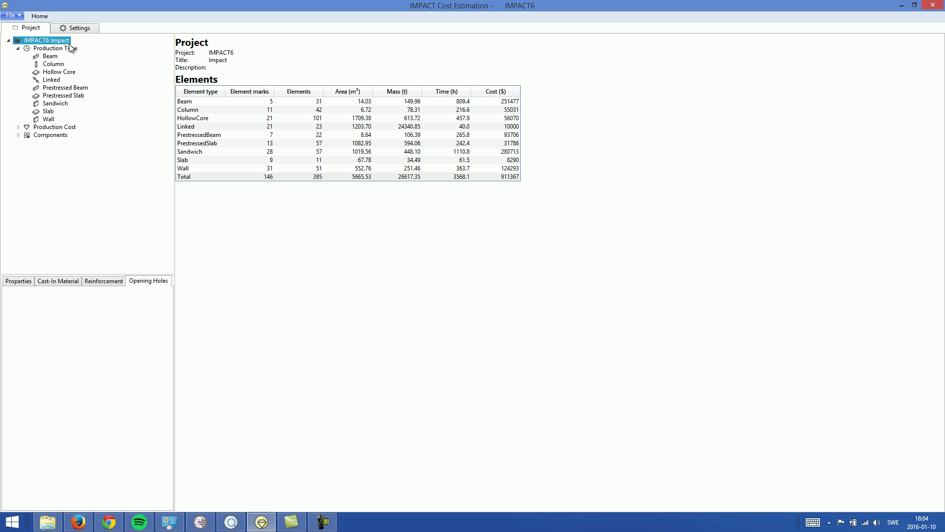
left_click(49, 120)
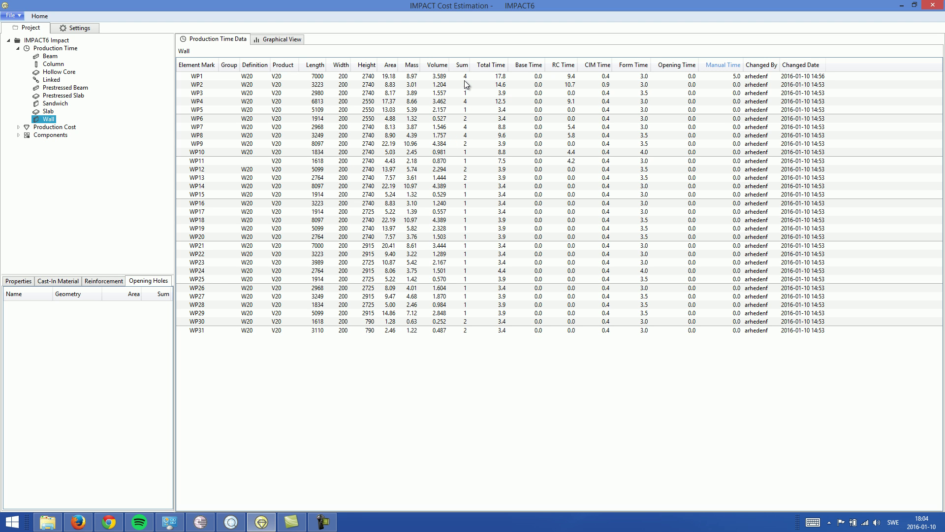
- Inspect WP1's time breakdown: Sum 4, Total 17.8, CIM 0.4, Form 3.0, Manual 5.0 h
type("3")
left_click(205, 77)
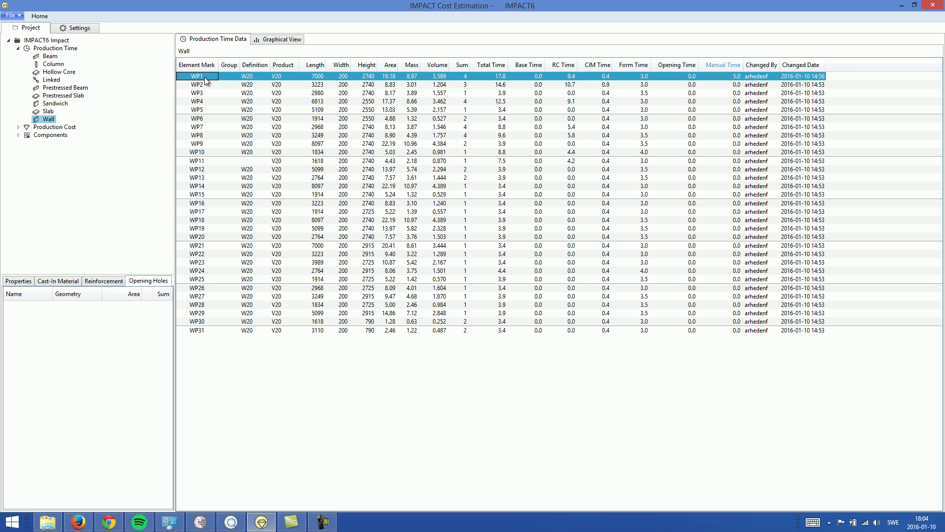
left_click(463, 78)
left_click(488, 77)
left_click(526, 76)
left_click(569, 78)
left_click(604, 78)
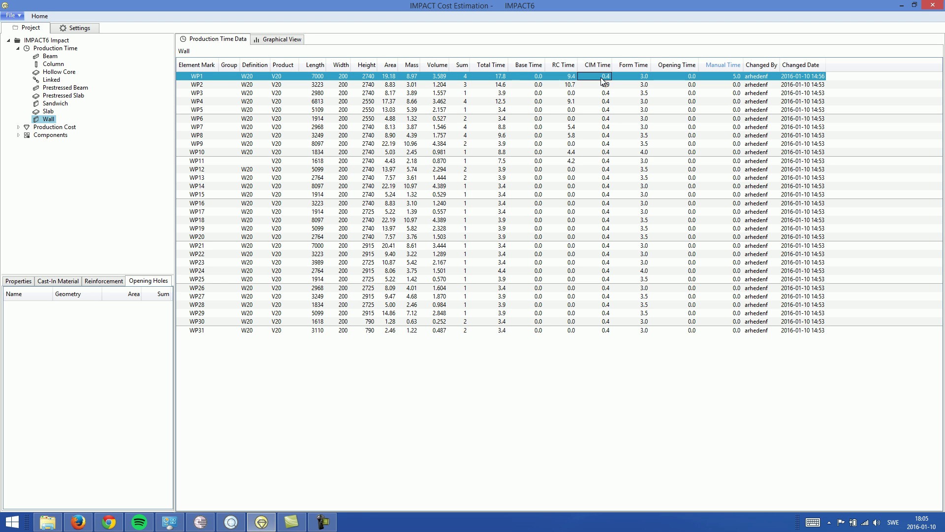
left_click(643, 77)
left_click(689, 79)
left_click(729, 77)
- Select walls WP1–WP31 and read their summed totals of 363.7 h and 124293 $
left_click_drag(209, 329, 199, 80)
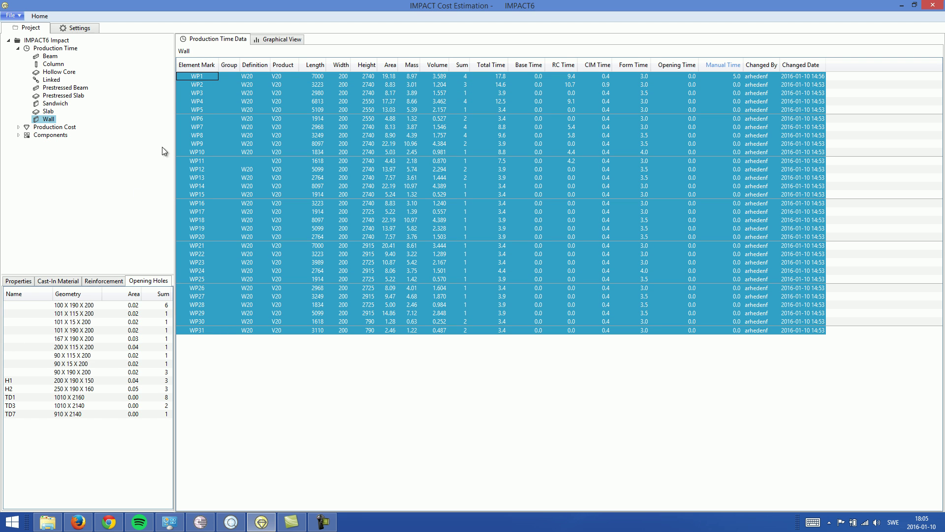
left_click(20, 281)
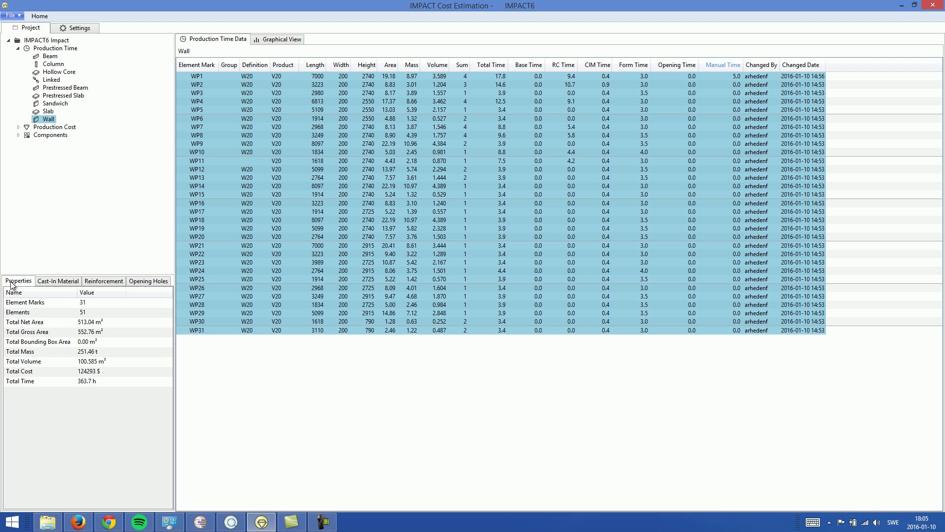
left_click(90, 382)
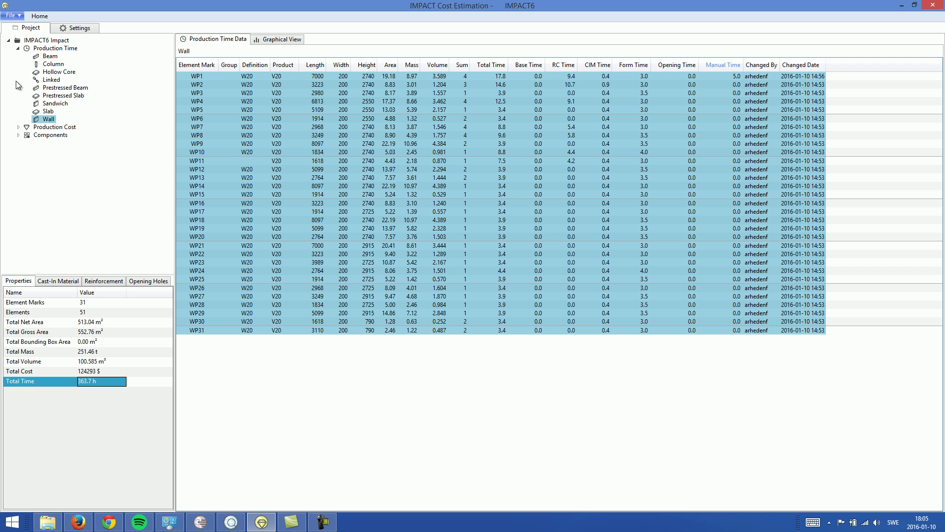
- Review the Wall production cost data, then move to the Standard 1100 IMPACT settings
left_click(19, 49)
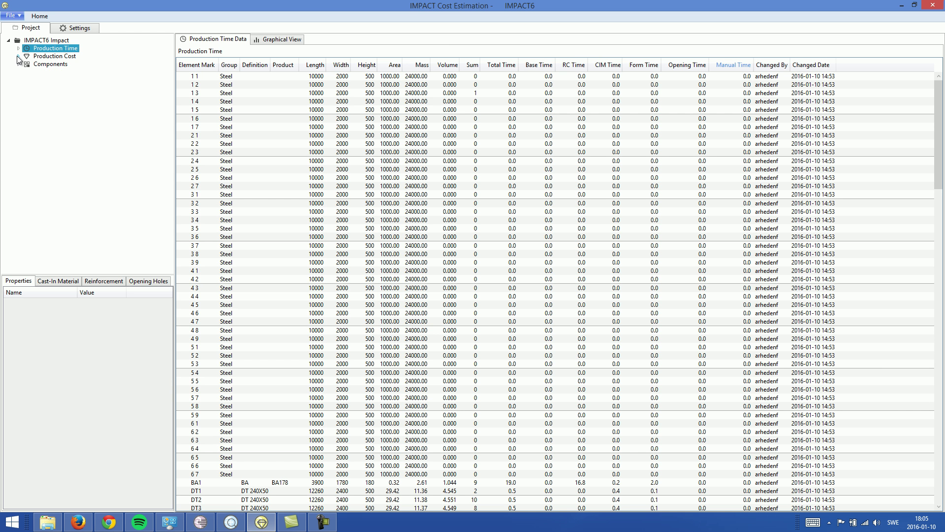
left_click(18, 56)
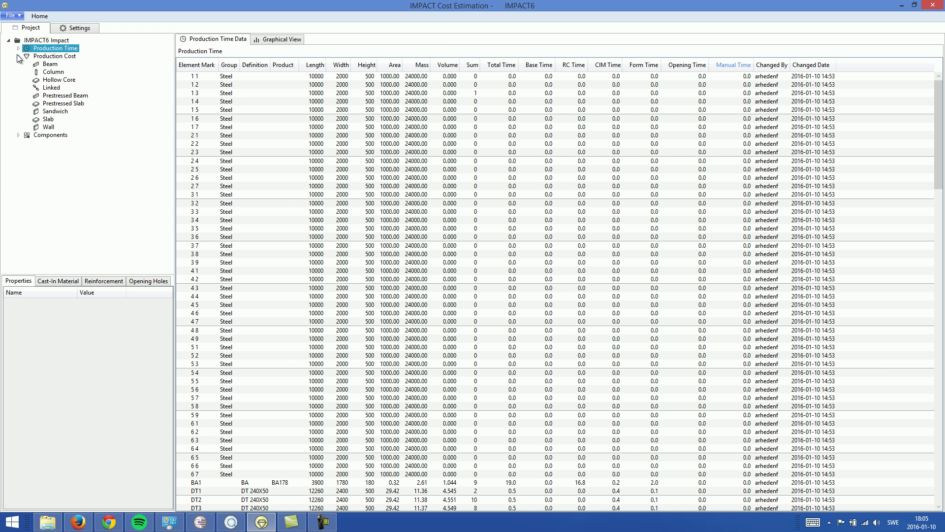
left_click(48, 128)
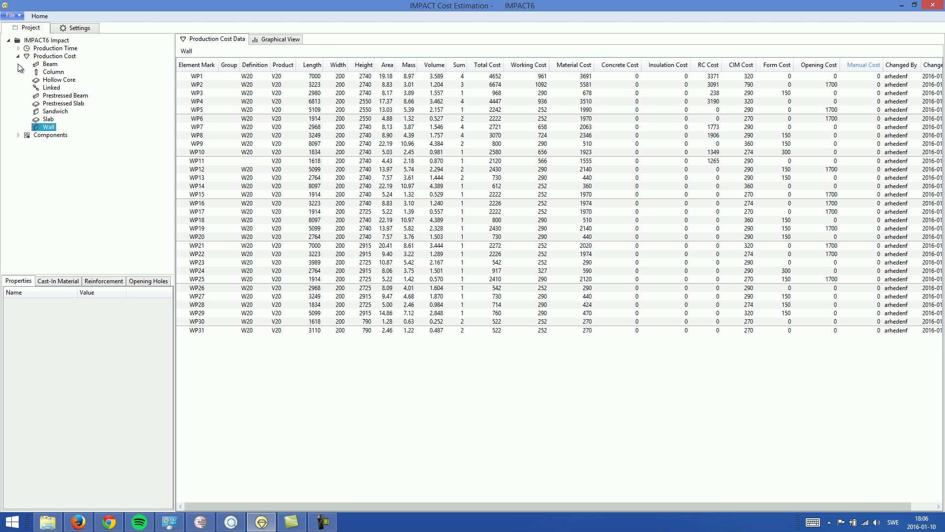
left_click(85, 27)
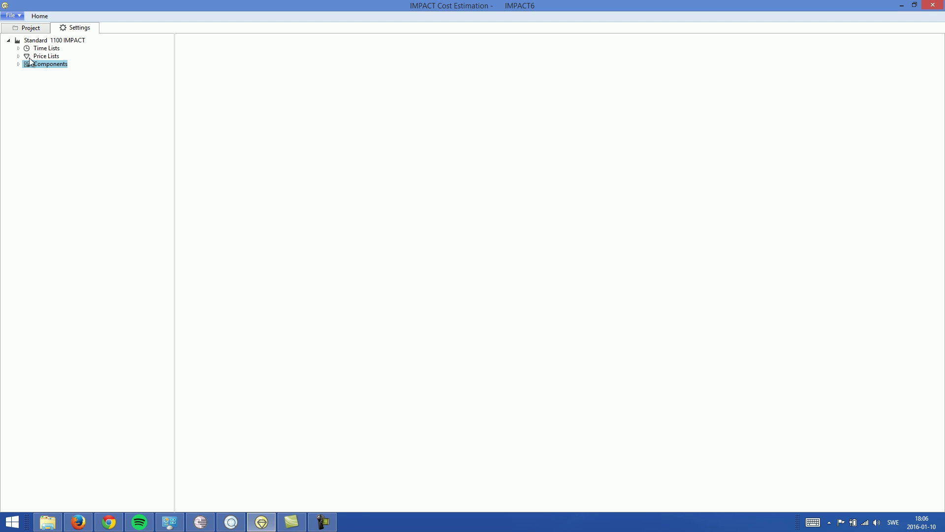
- Expand Time Lists and browse the Curves lists, including Wall curves V200-300 and V-XX
left_click(18, 49)
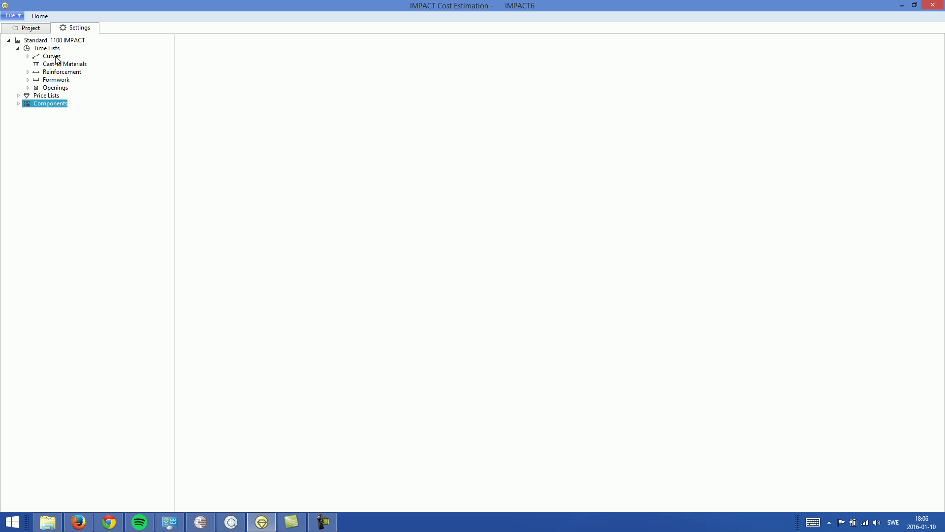
left_click(28, 56)
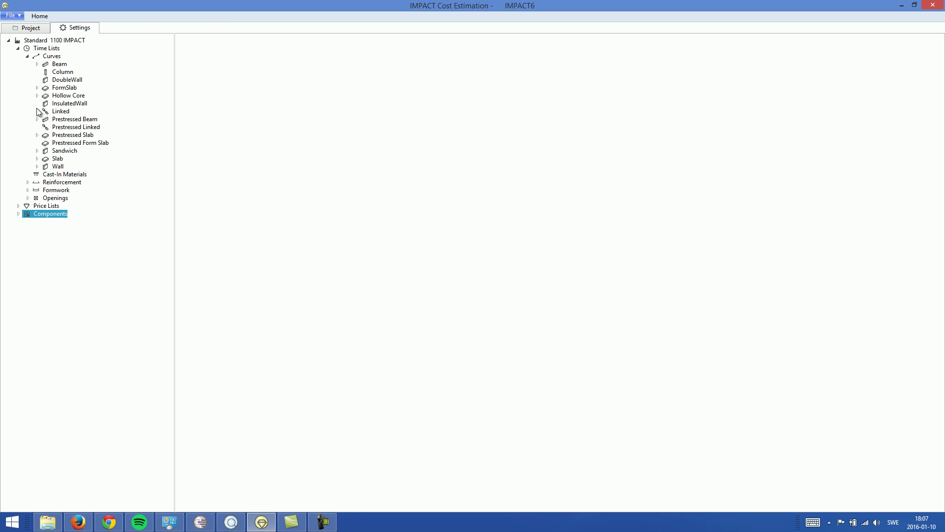
left_click(37, 166)
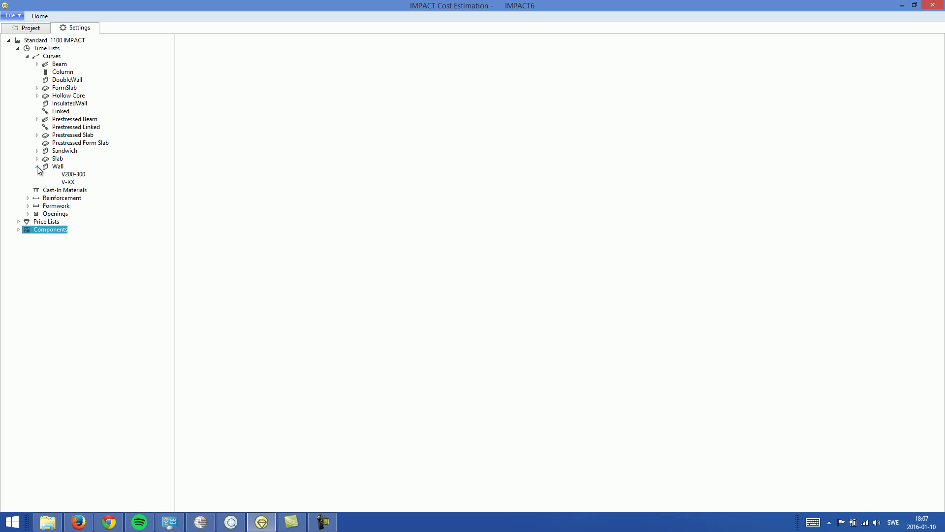
left_click(27, 56)
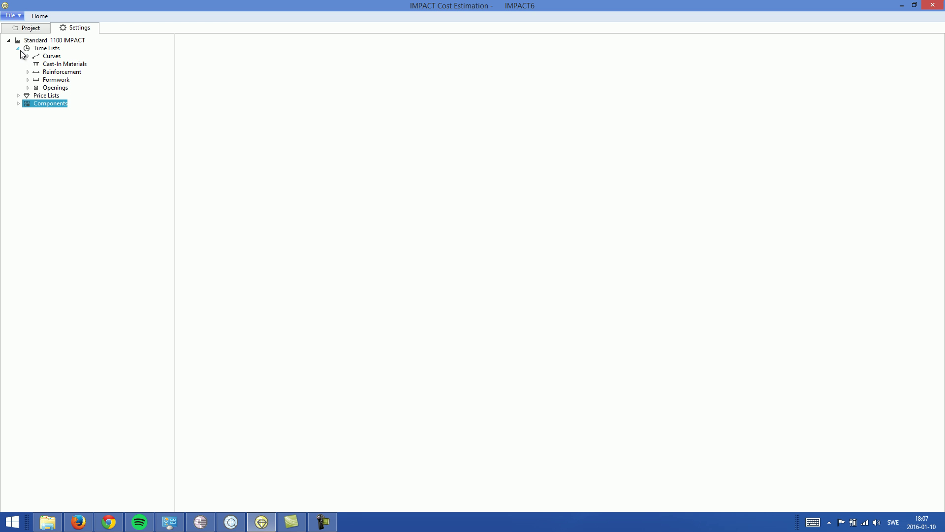
- View the Cast-In Materials list, expand Reinforcement, Formwork and Openings, then fold them and Time Lists
left_click(62, 65)
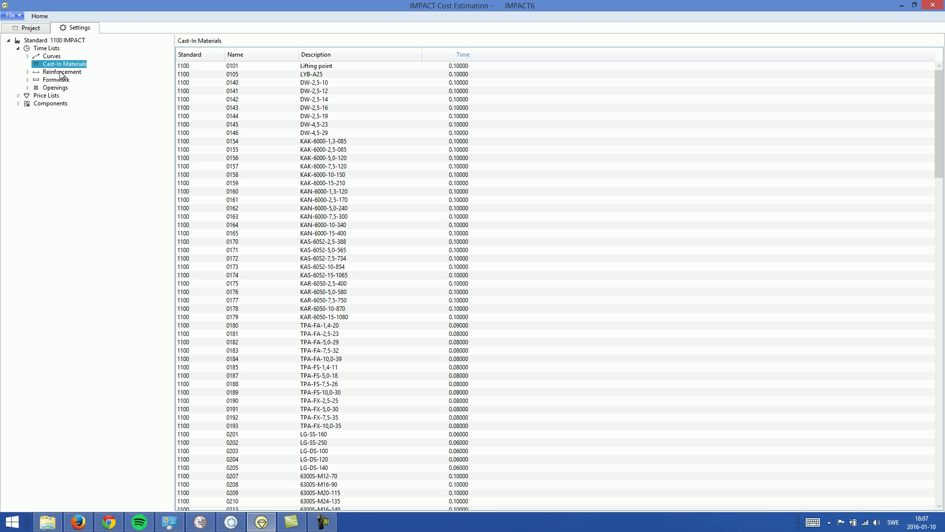
left_click(28, 72)
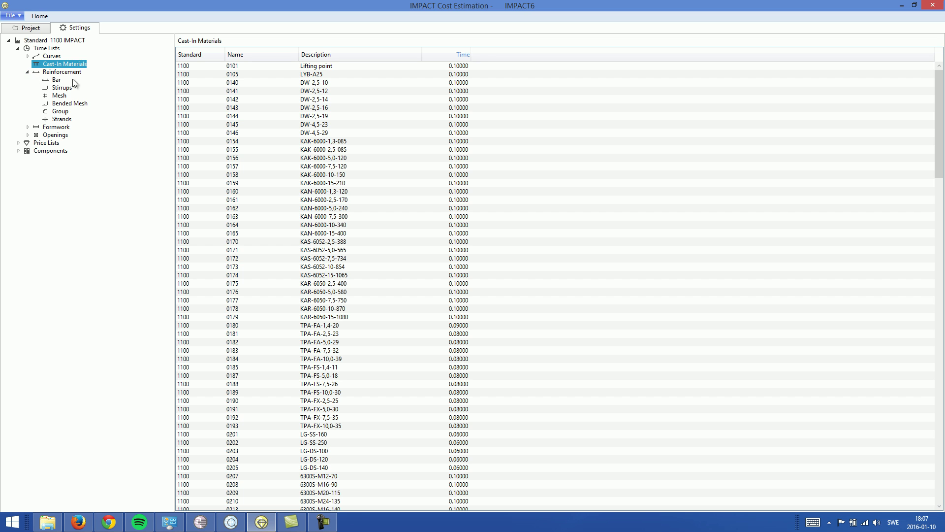
left_click(28, 127)
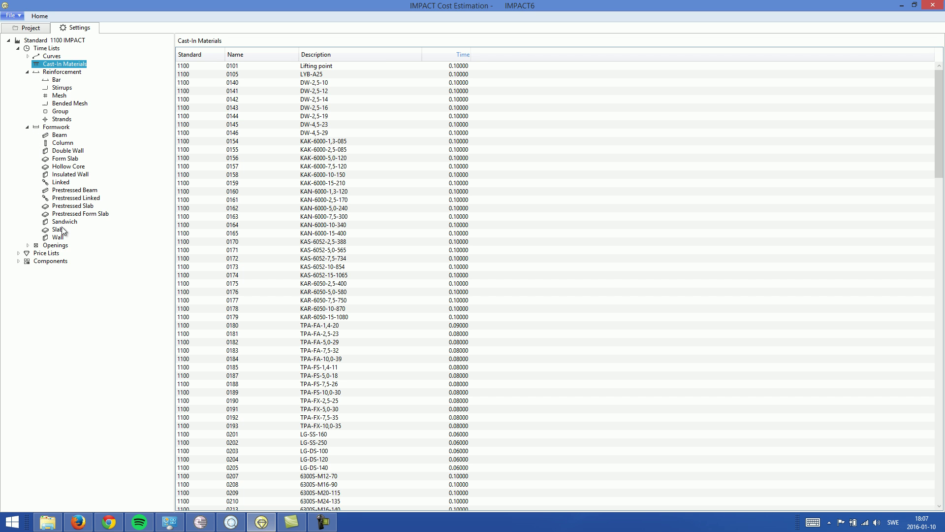
left_click(28, 246)
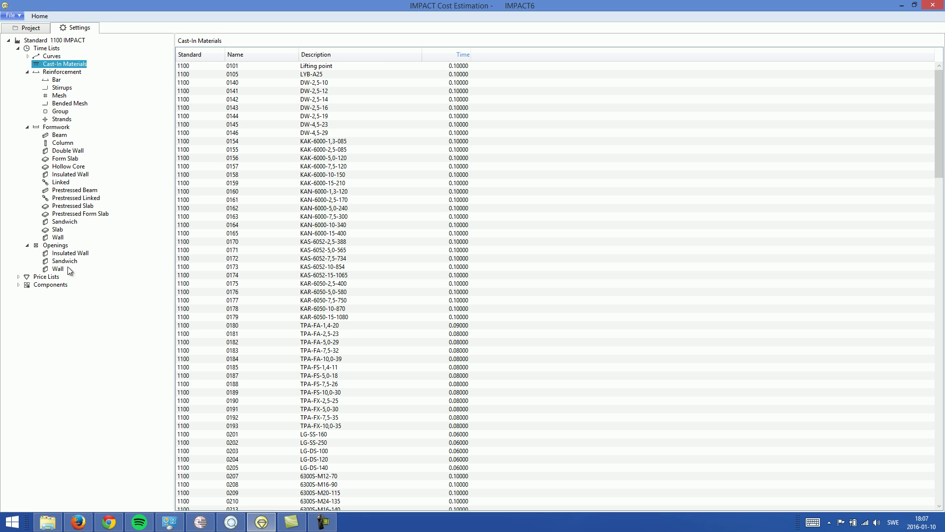
left_click(27, 246)
left_click(27, 127)
left_click(28, 72)
left_click(19, 48)
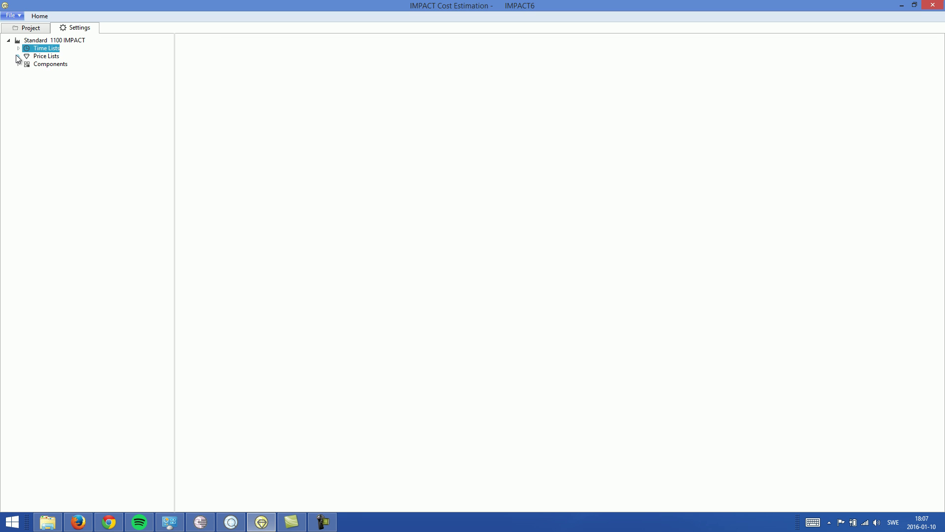
- Open the 2015 price-list parameters, keep Concrete priced by Volume, then view the Personnel rates
left_click(19, 56)
left_click(27, 72)
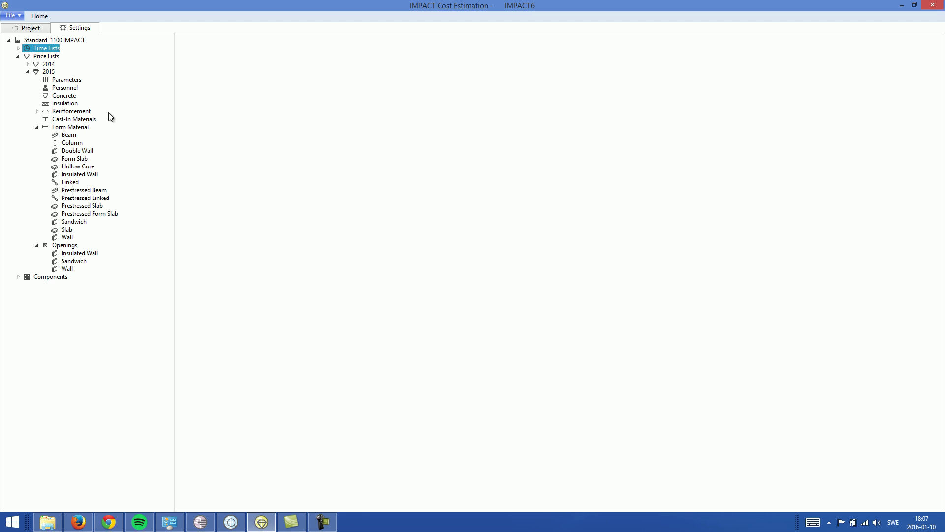
left_click(68, 80)
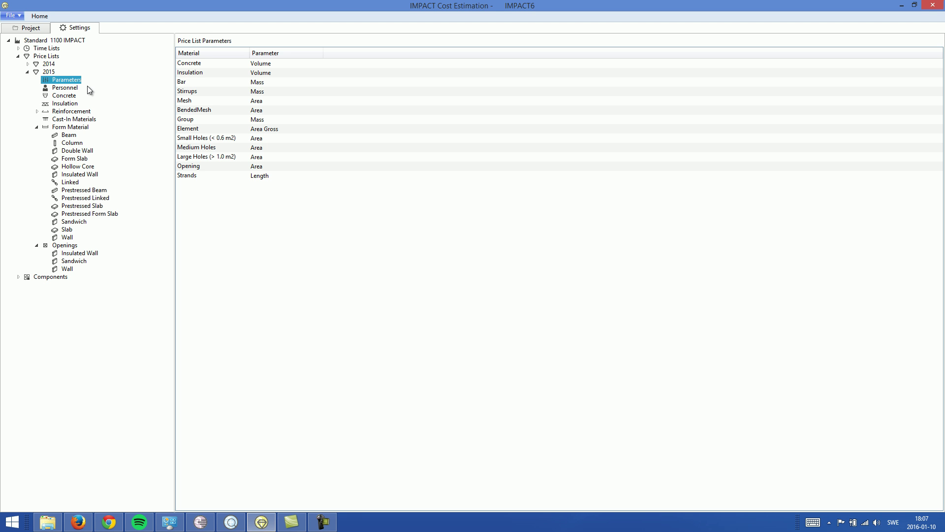
left_click(305, 64)
left_click(306, 64)
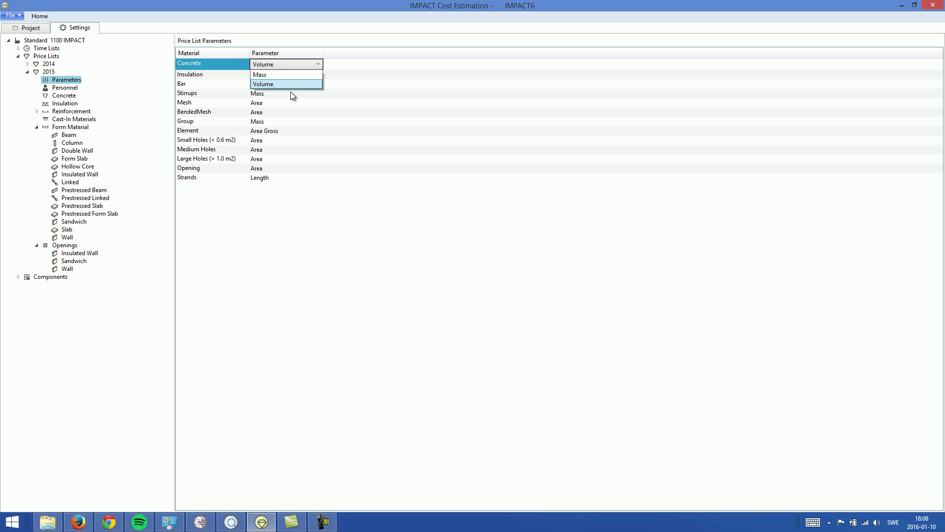
left_click(129, 93)
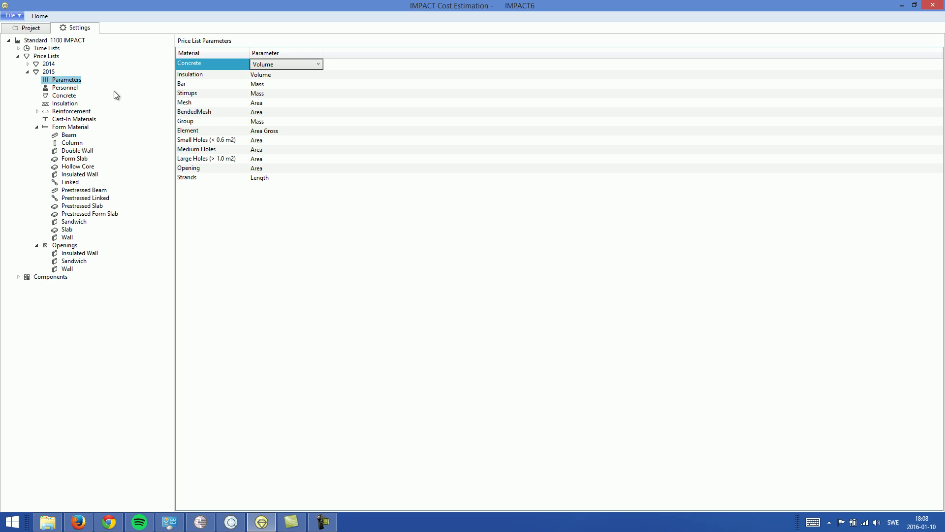
left_click(72, 89)
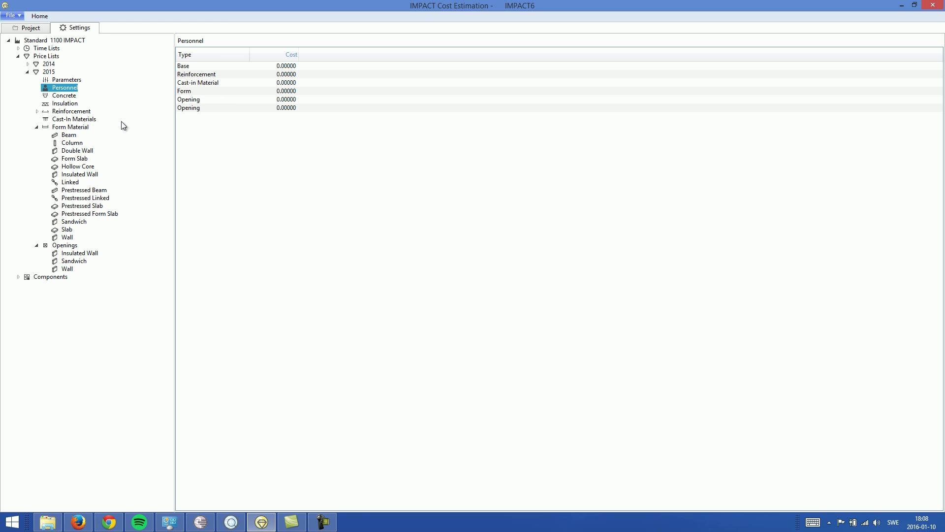
- Look through the 2015 Concrete, Insulation, Bar and Stirrups prices
left_click(67, 97)
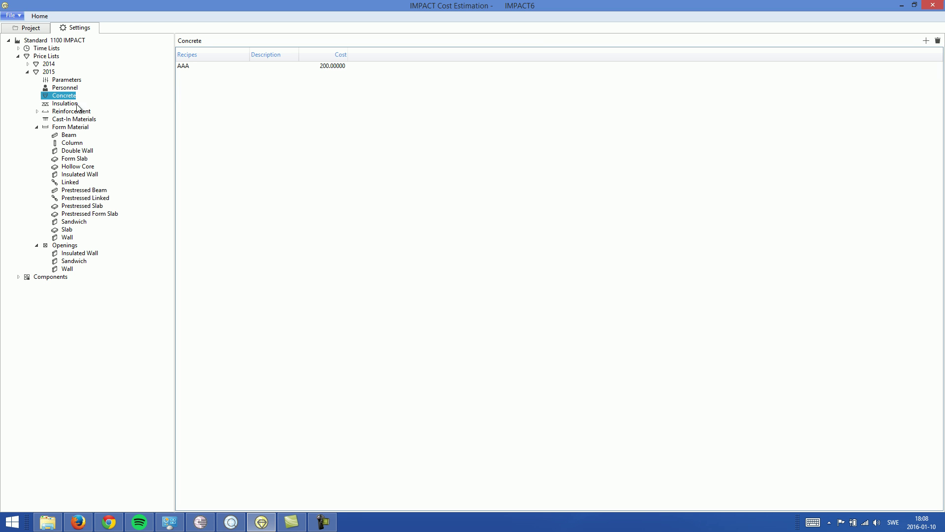
left_click(72, 106)
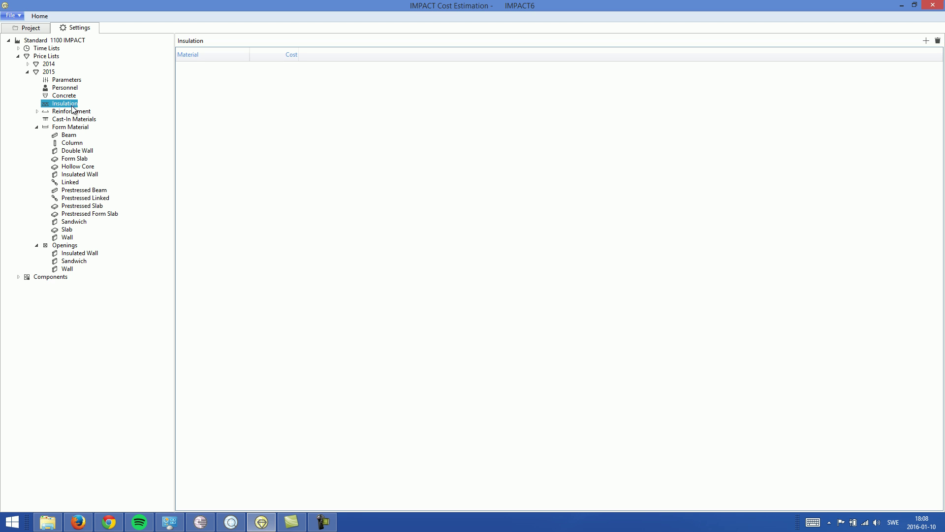
left_click(37, 112)
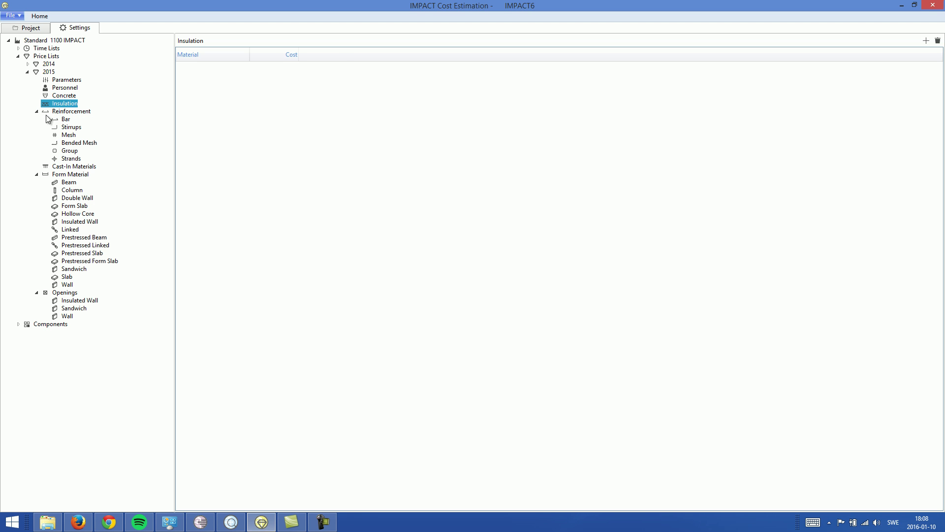
left_click(65, 120)
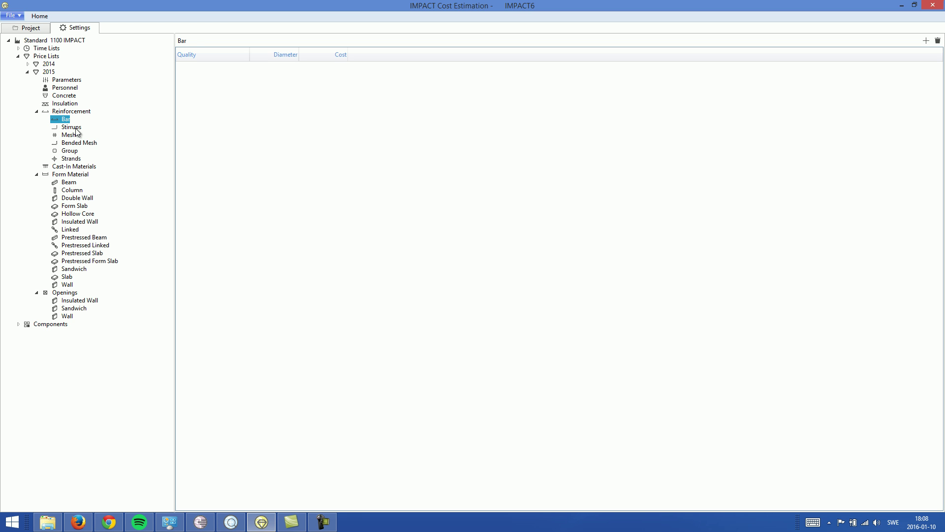
left_click(77, 130)
- Collapse Reinforcement, Form Material, Openings and the 2015 price list
left_click(37, 111)
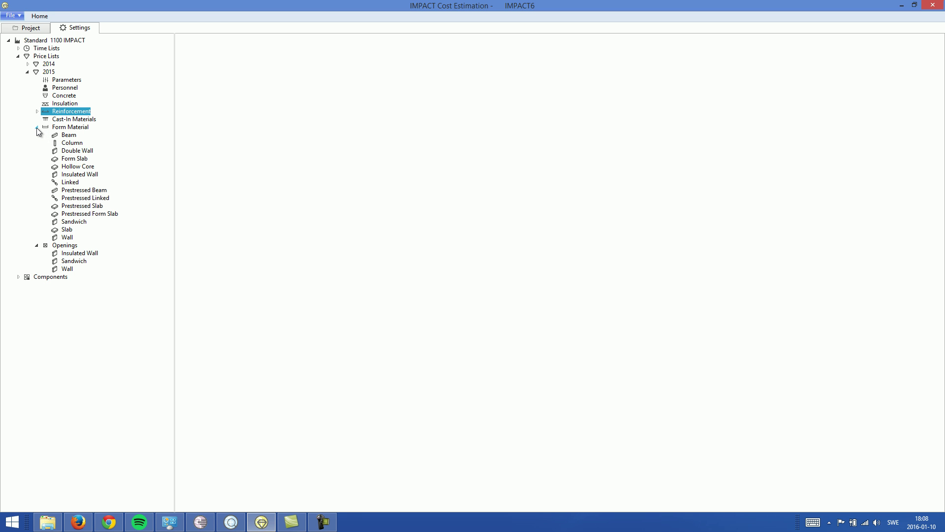
left_click(36, 127)
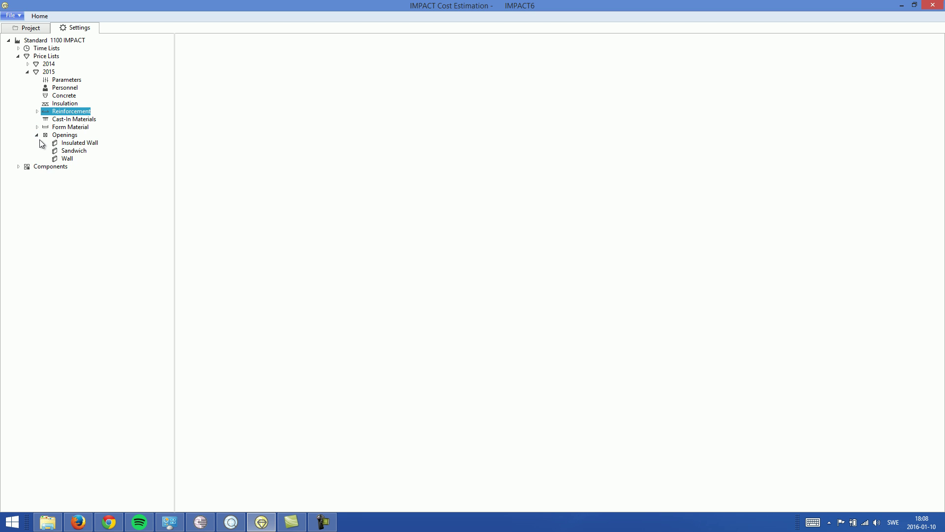
left_click(37, 136)
left_click(27, 72)
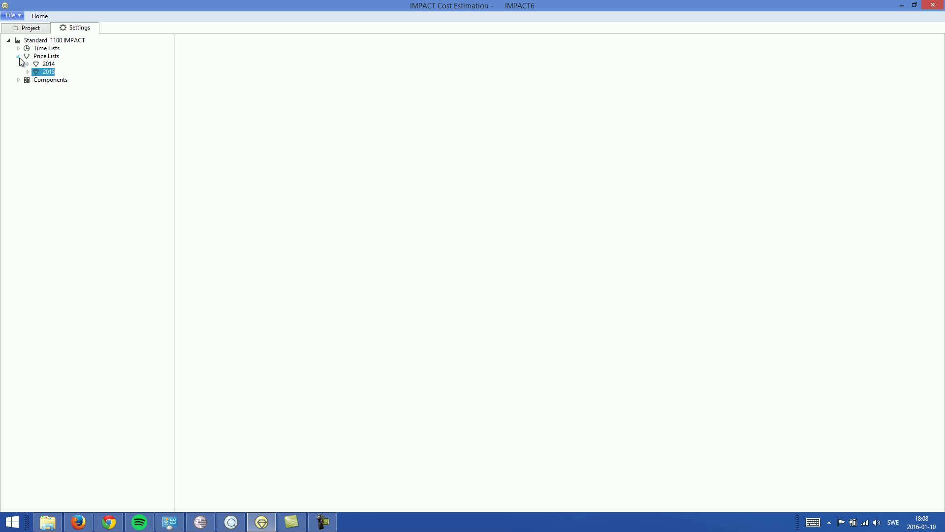
- Collapse Price Lists and return to the project's Wall production time data for WP1–WP31
left_click(18, 57)
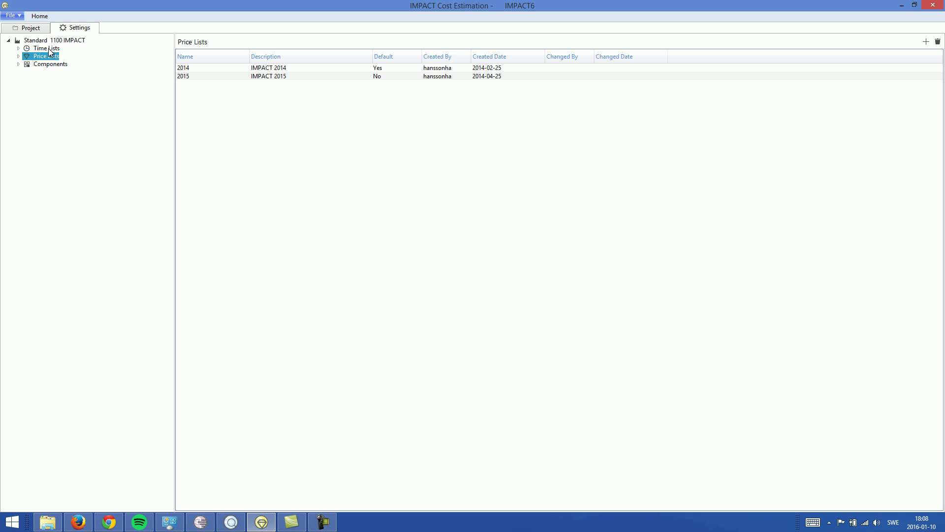
left_click(34, 29)
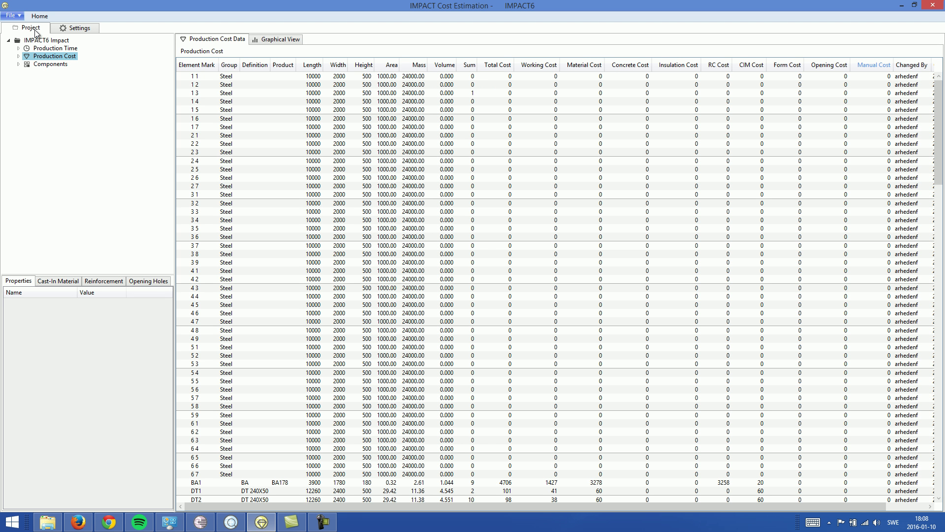
left_click(18, 48)
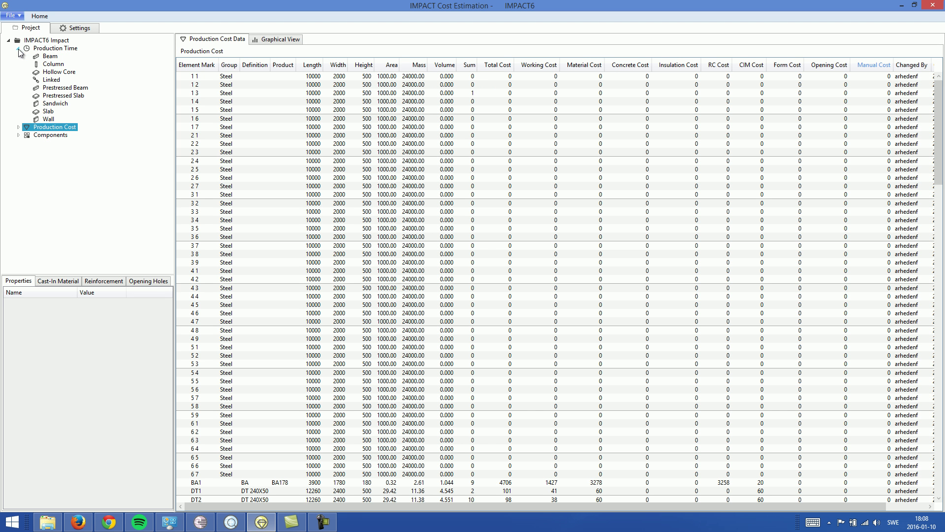
left_click(48, 119)
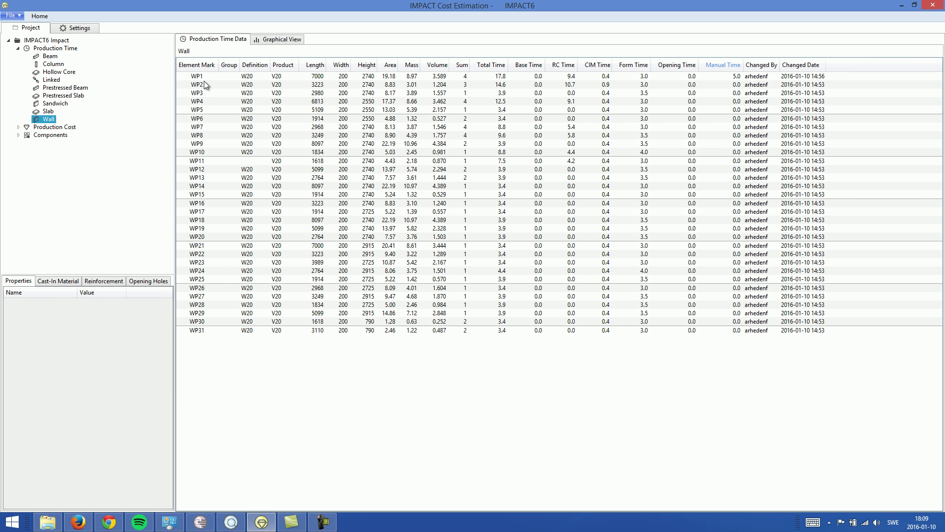
- Pie-chart the Wall and Sandwich production-time breakdowns, then chart overall production time
left_click(294, 39)
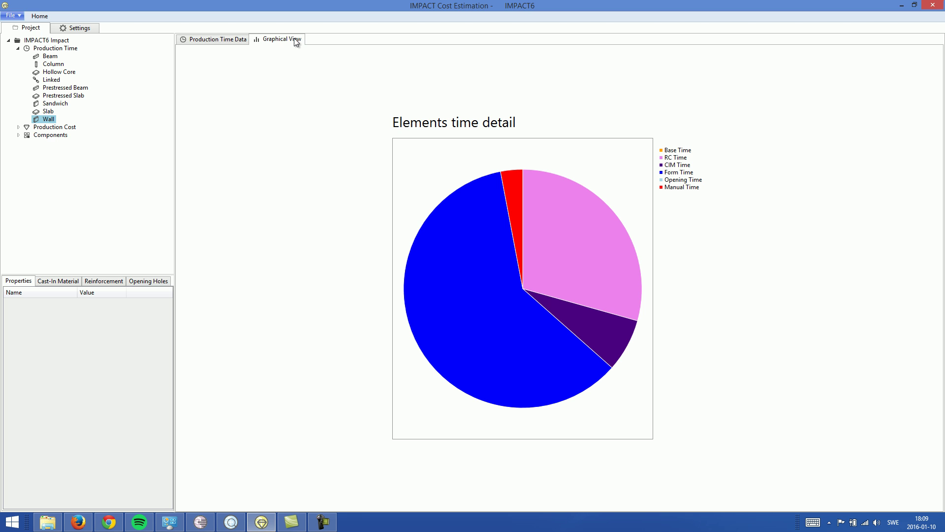
mouse_move(510, 361)
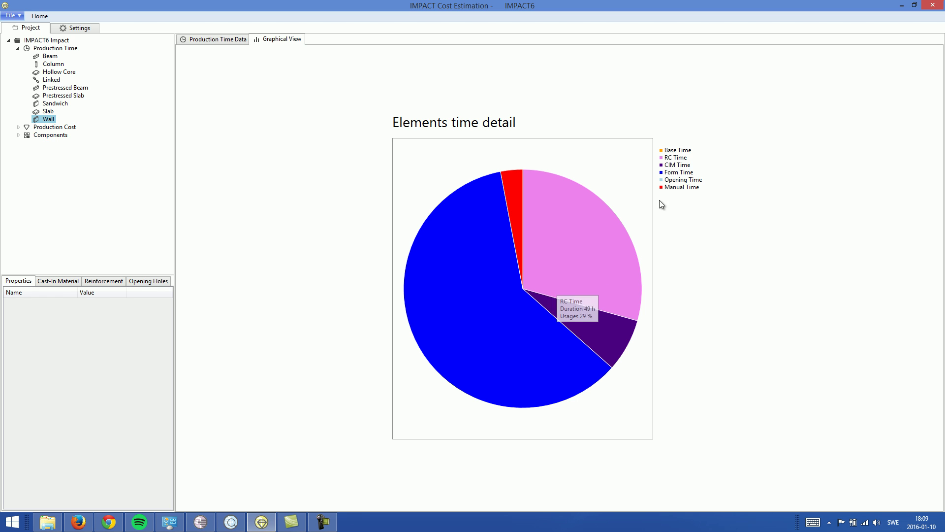
mouse_move(486, 284)
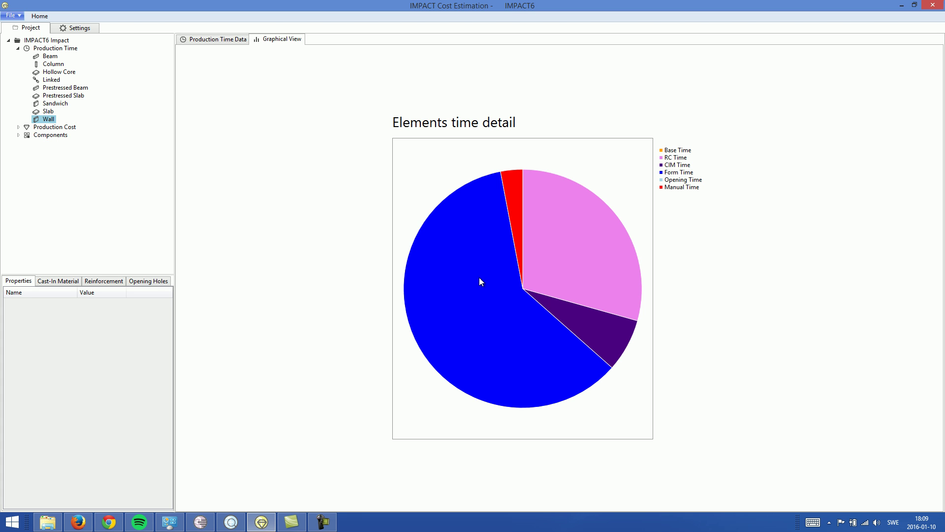
mouse_move(578, 242)
left_click(61, 105)
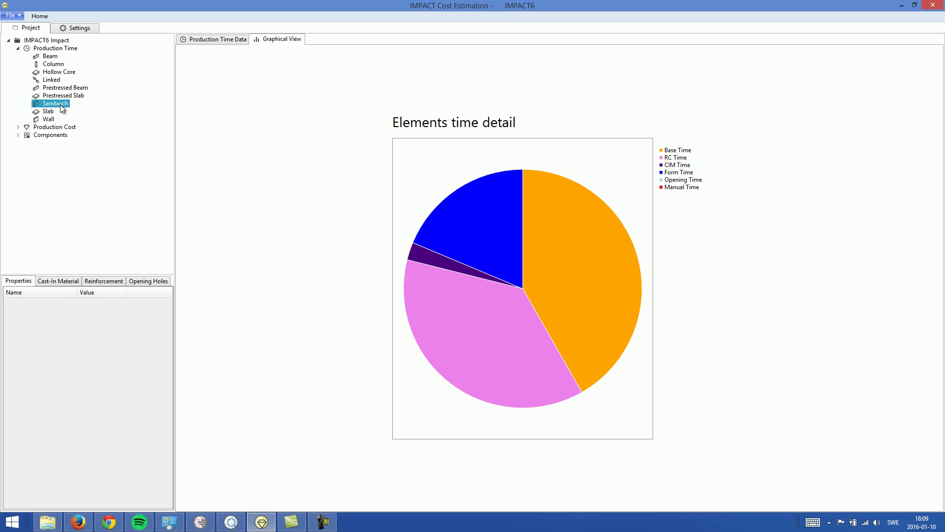
left_click(19, 47)
- Chart the Wall elements' production cost breakdown as an Elements cost detail pie chart
left_click(17, 56)
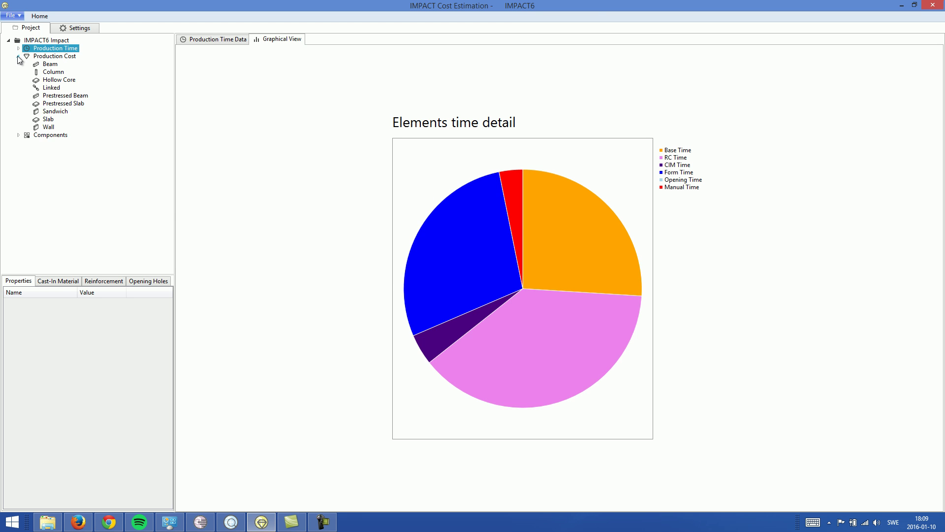
left_click(49, 127)
left_click(276, 39)
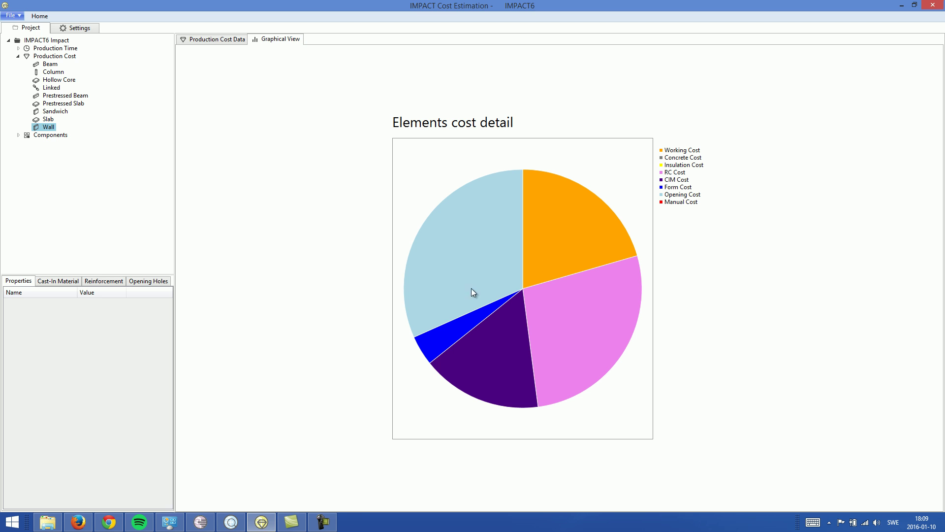
- Chart Sandwich and overall project production cost, then list the Production Time element types again
left_click(52, 112)
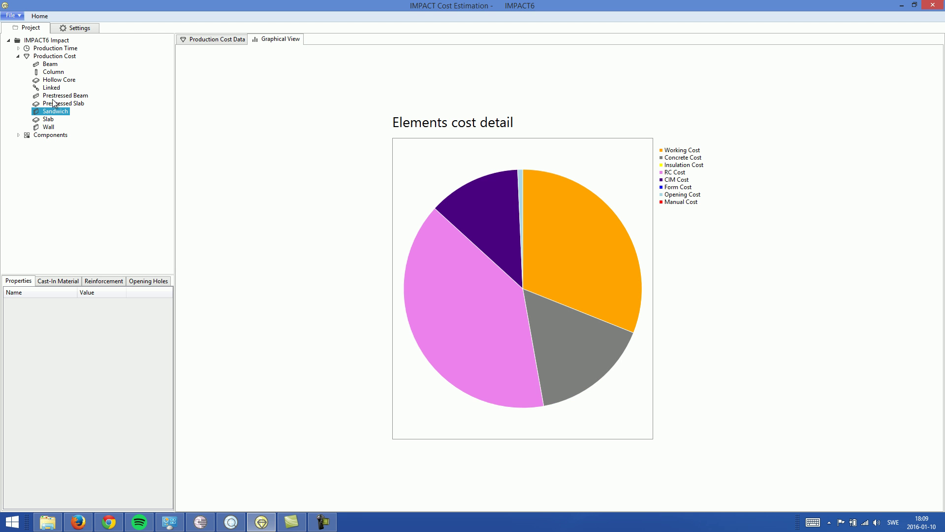
left_click(61, 57)
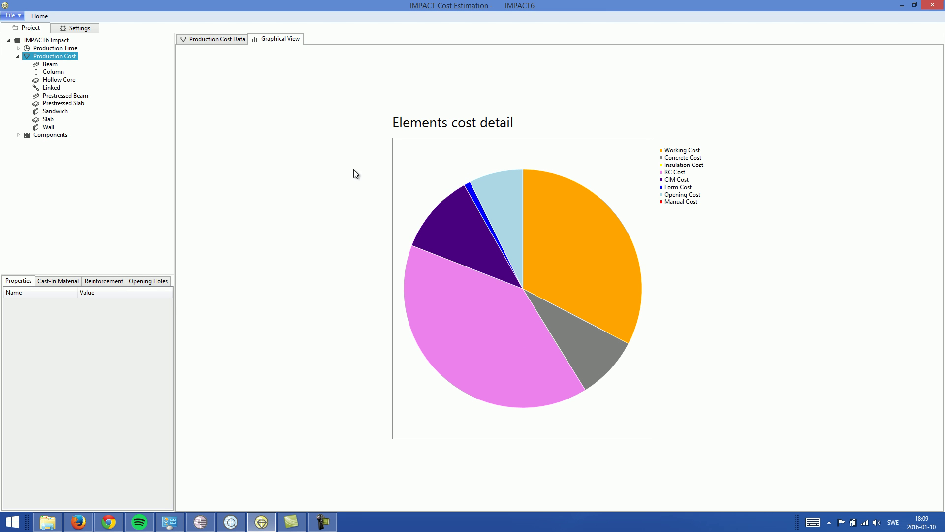
left_click(16, 56)
left_click(18, 48)
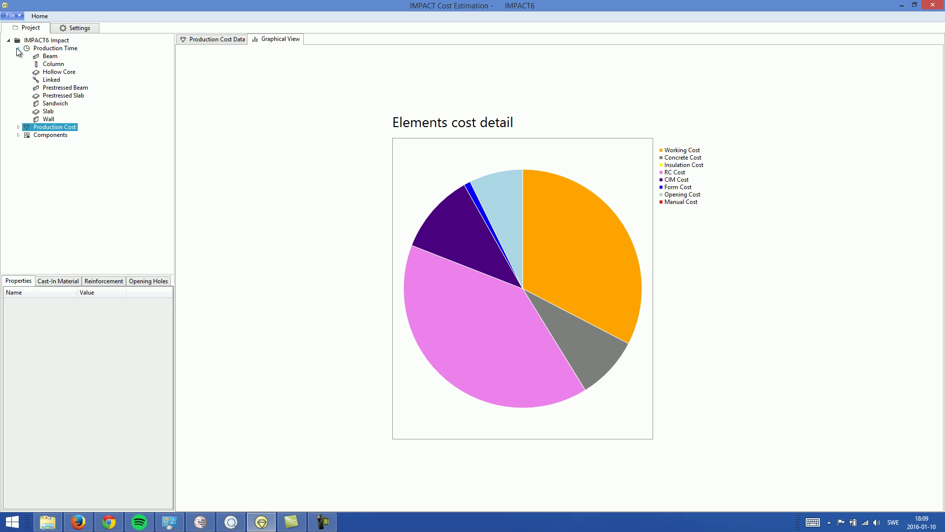
- Summarise totals, cast-in materials and reinforcement for Wall rows WP1–WP10
left_click(49, 120)
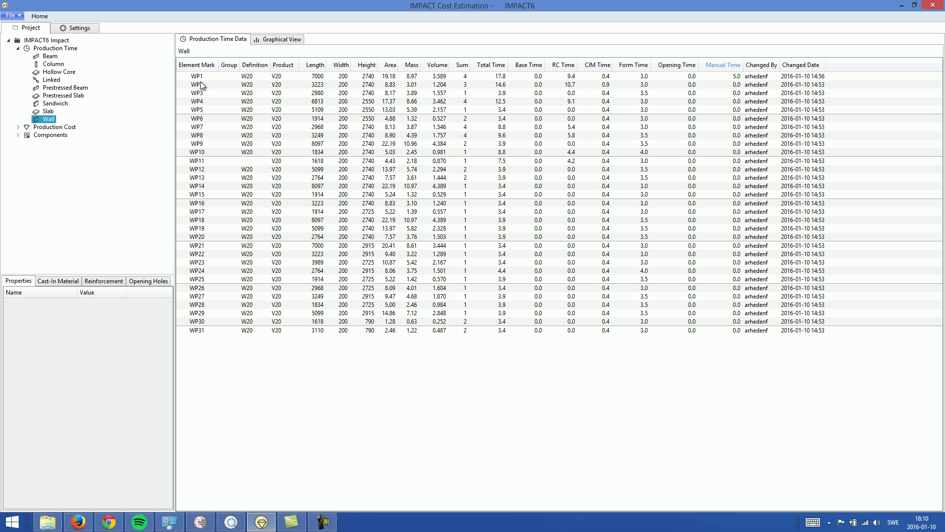
left_click_drag(208, 78, 211, 153)
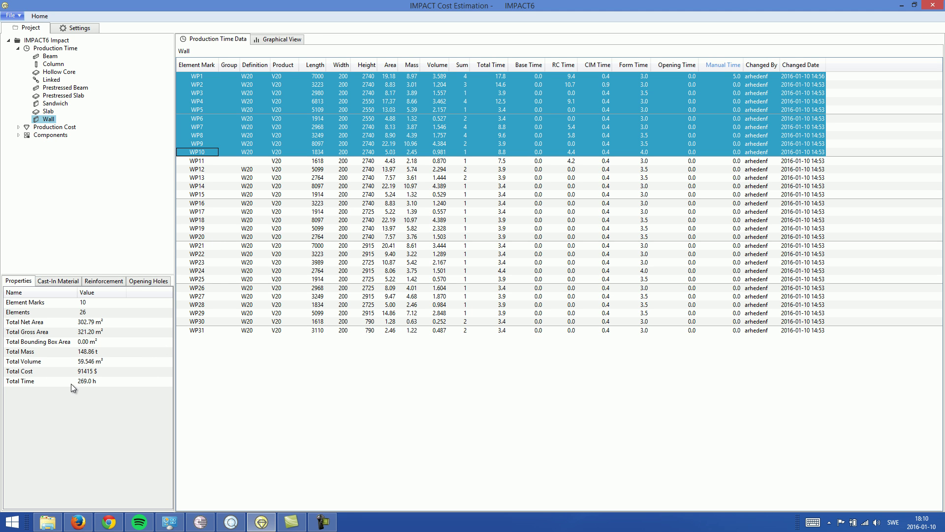
left_click(62, 283)
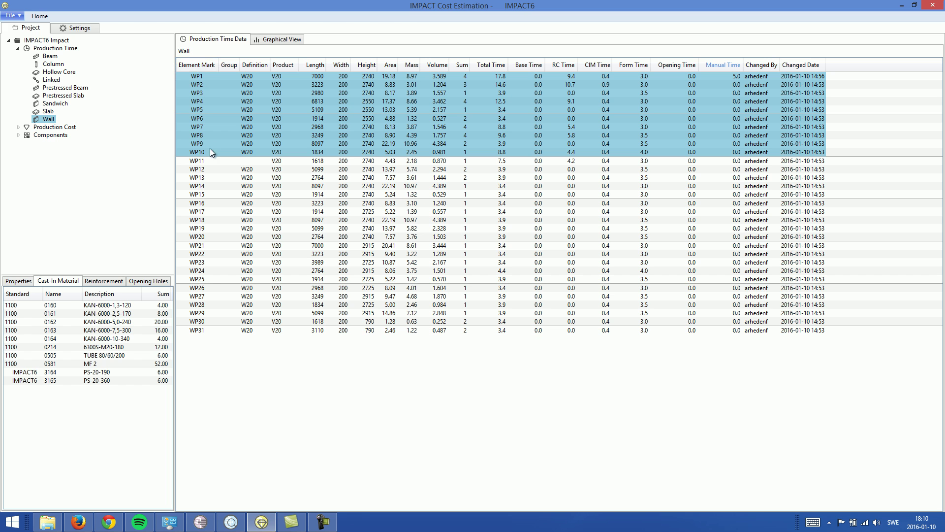
left_click(114, 281)
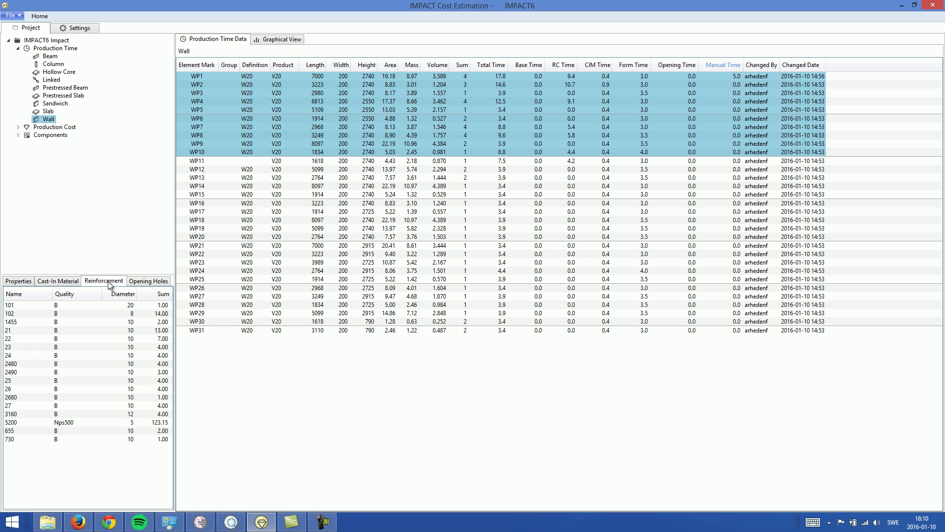
- List opening holes for walls WP10–WP31, including TD1 1010 X 2160 five times
left_click(146, 282)
left_click(228, 237)
left_click_drag(202, 151, 209, 330)
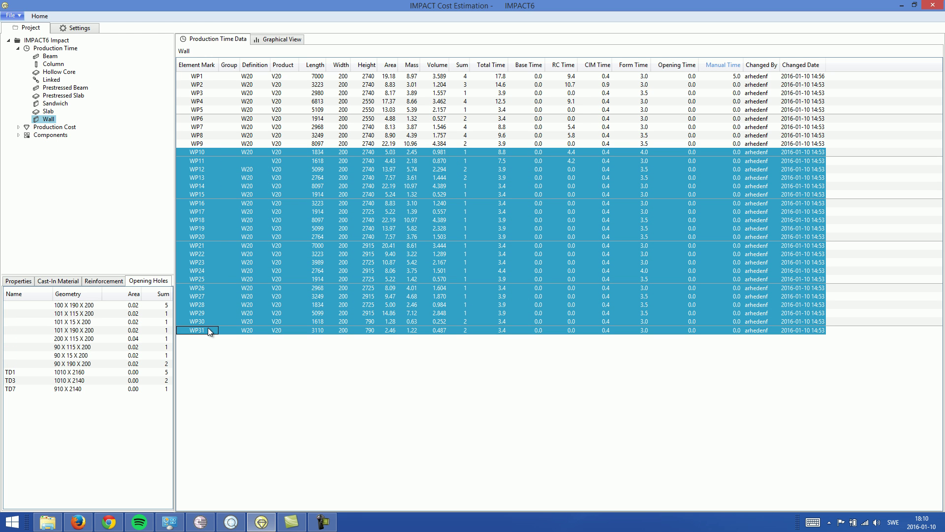